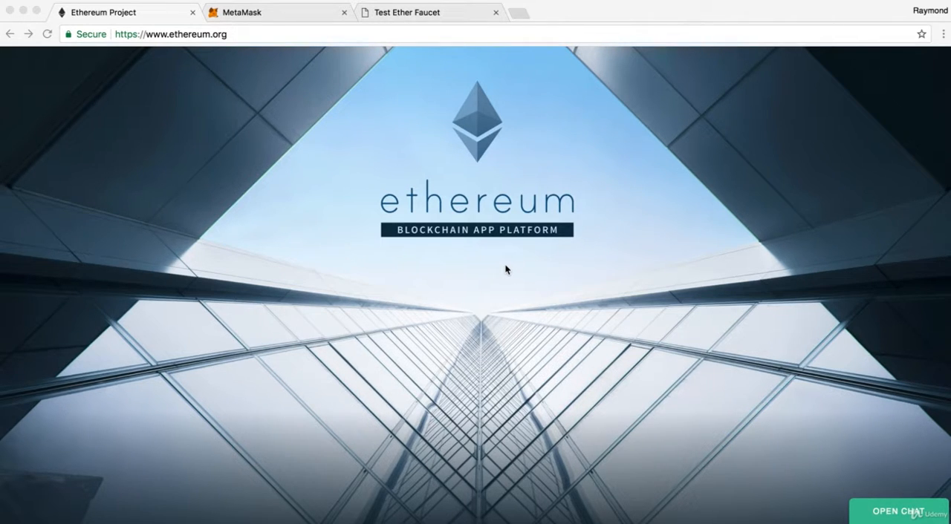
Install the MetaMask Chrome extension from its Chrome Web Store page, reached through the MetaMask website.
{"action": "left_click", "coordinate": [285, 15]}
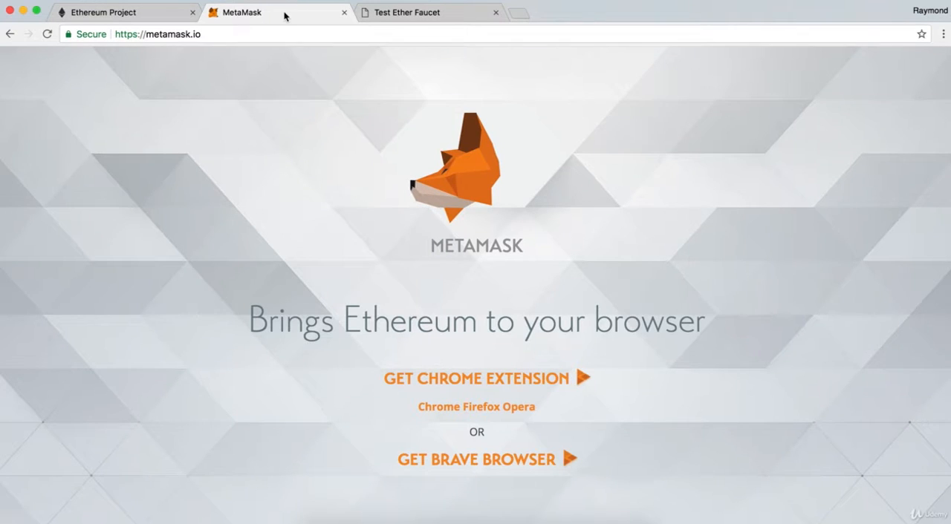
{"action": "left_click", "coordinate": [493, 379]}
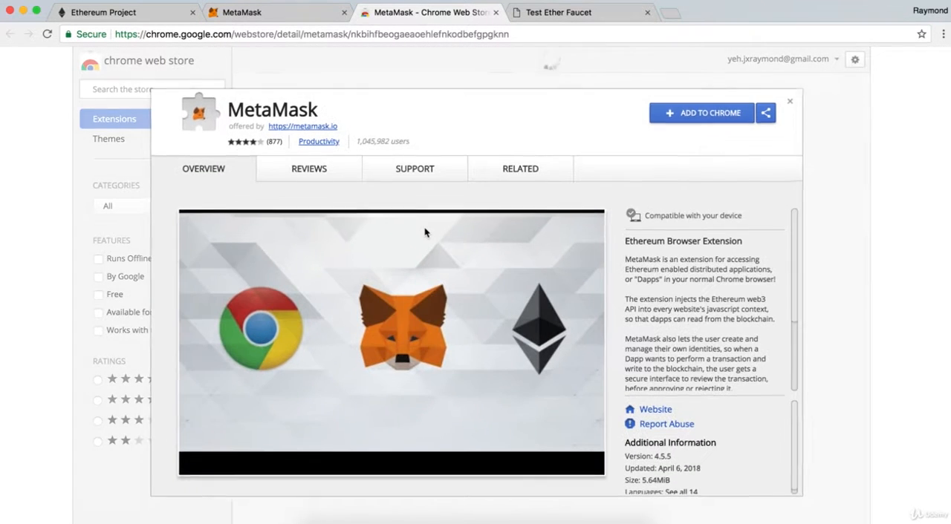
{"action": "left_click", "coordinate": [679, 117]}
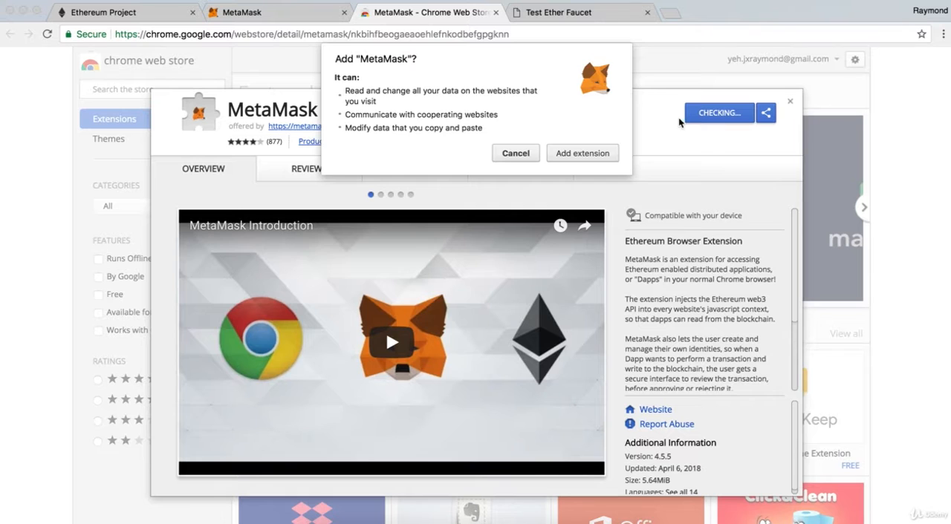
{"action": "left_click", "coordinate": [591, 156]}
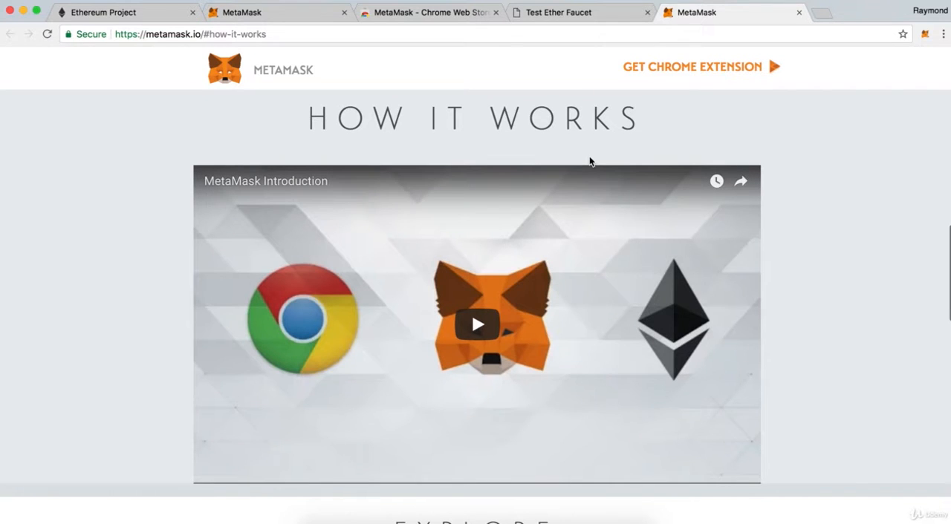
Open the MetaMask extension and accept its privacy notice and terms of use.
{"action": "left_click", "coordinate": [926, 36]}
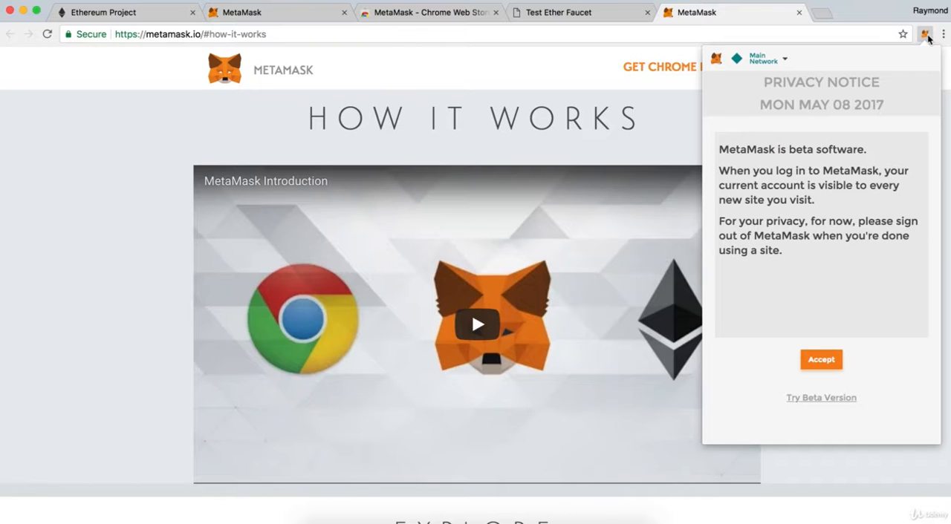
{"action": "left_click", "coordinate": [821, 359]}
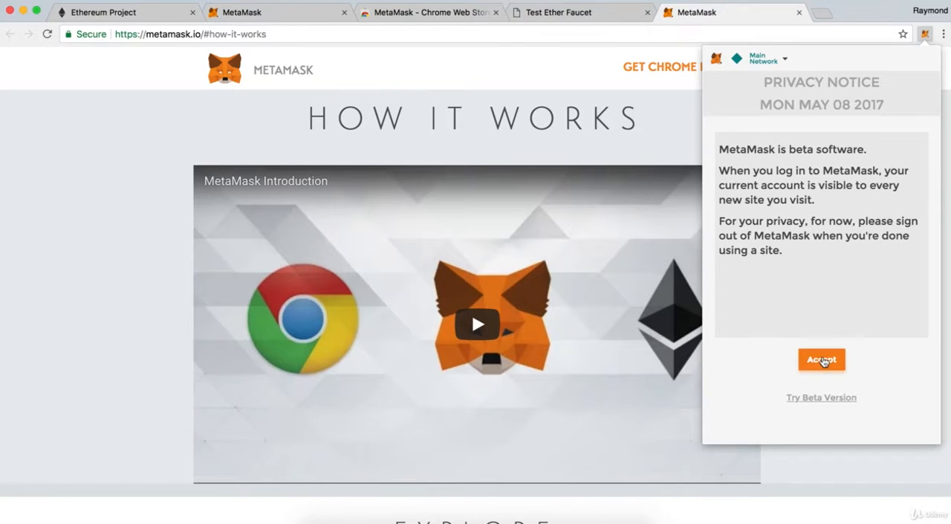
{"action": "scroll", "coordinate": [830, 192], "scroll_direction": "down", "scroll_amount": 20}
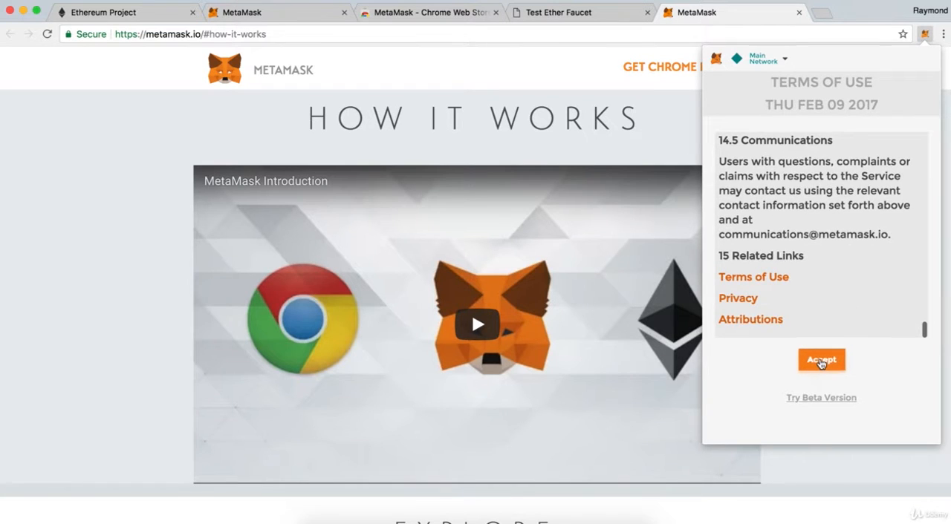
{"action": "left_click", "coordinate": [821, 357]}
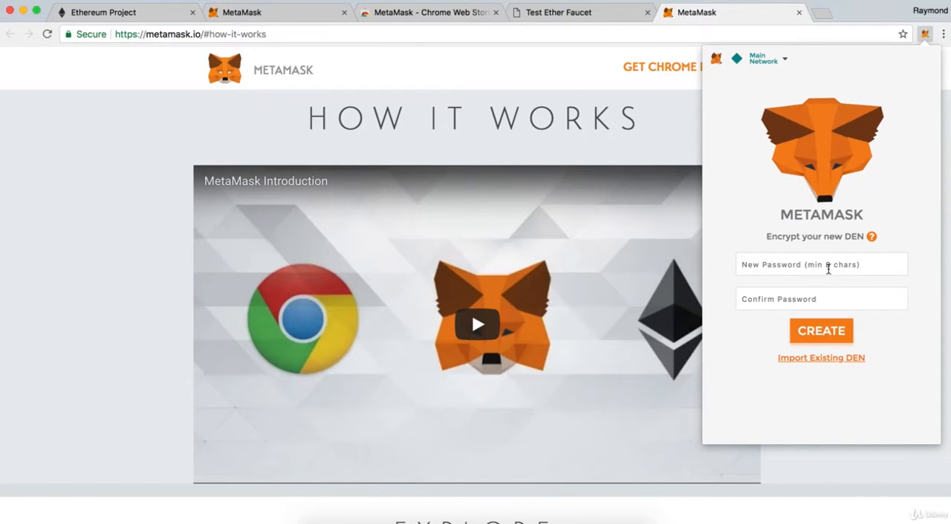
Enter and confirm a new wallet password, and create the encrypted MetaMask vault.
{"action": "type", "text": "••••••••"}
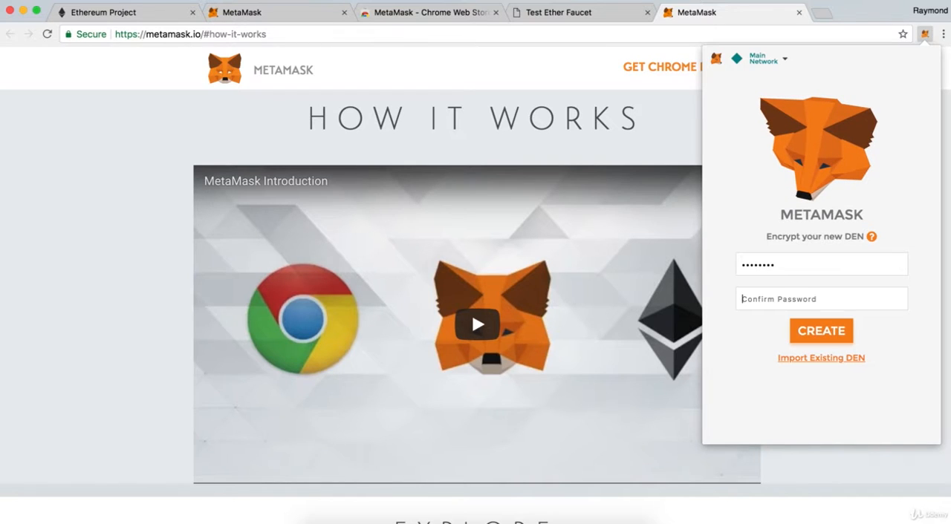
{"action": "type", "text": "••••••••"}
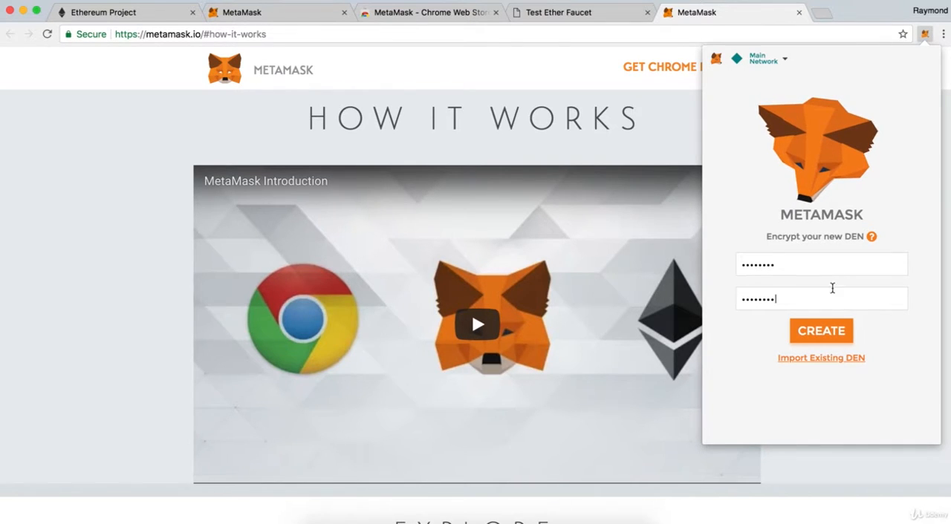
{"action": "left_click", "coordinate": [833, 329]}
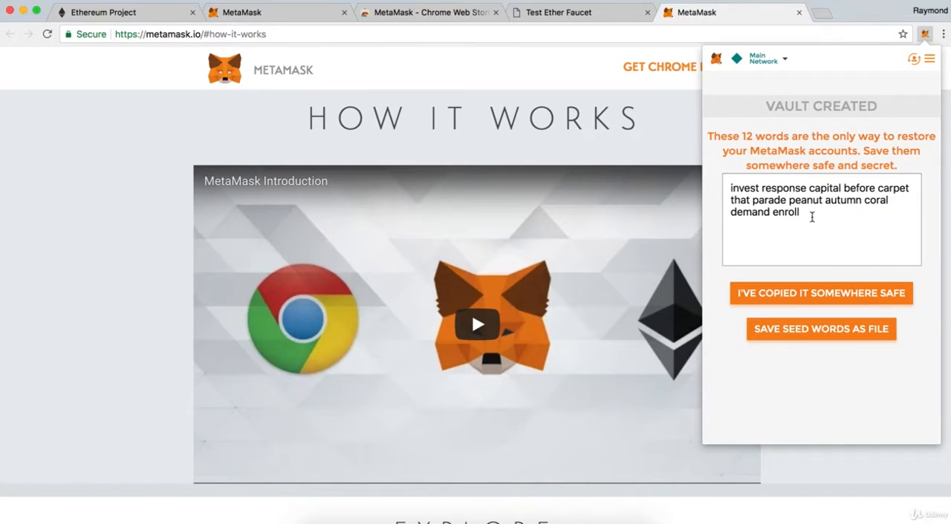
Copy the vault's 12 seed words to a safe place and confirm in MetaMask that they are saved.
{"action": "left_click_drag", "start_coordinate": [812, 217], "coordinate": [648, 164]}
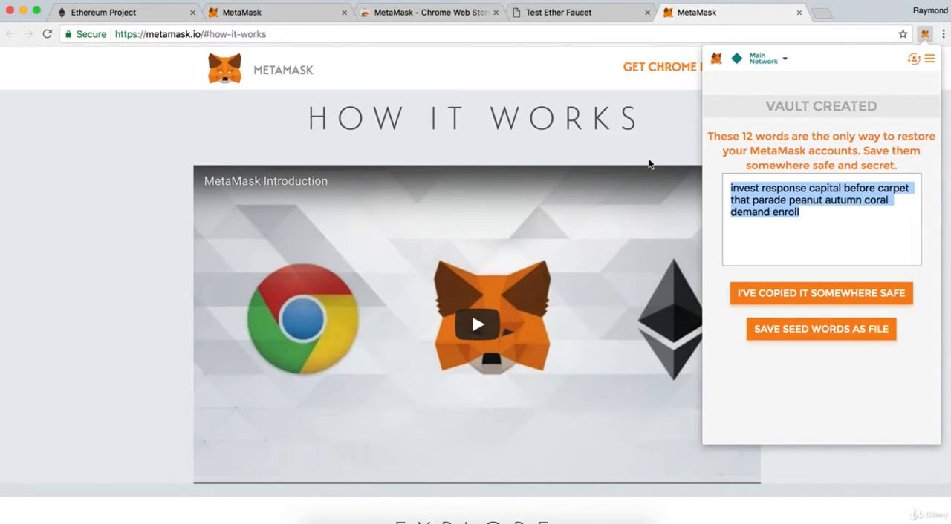
{"action": "key", "text": "super+Tab"}
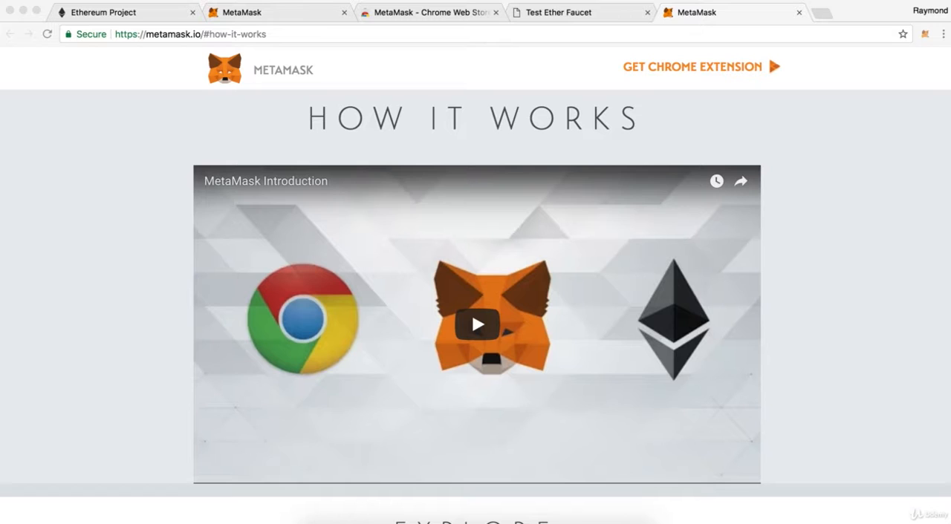
{"action": "left_click", "coordinate": [924, 35]}
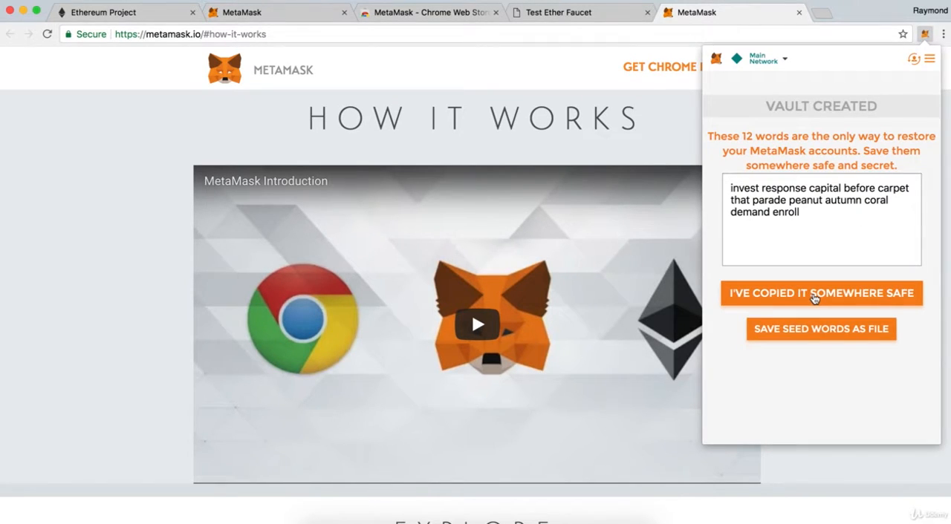
{"action": "left_click", "coordinate": [814, 295]}
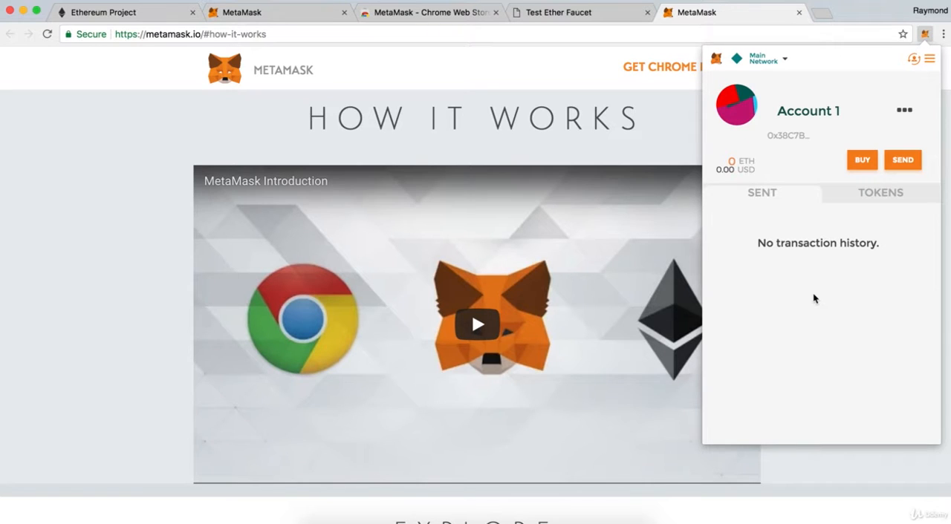
Create two additional accounts in the MetaMask wallet and check the account list.
{"action": "left_click", "coordinate": [913, 60]}
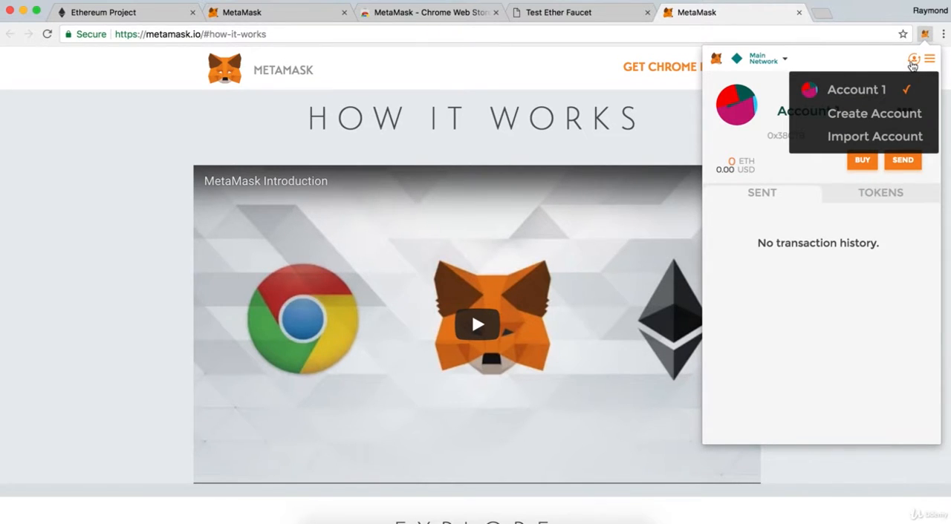
{"action": "left_click", "coordinate": [908, 115]}
{"action": "left_click", "coordinate": [913, 59]}
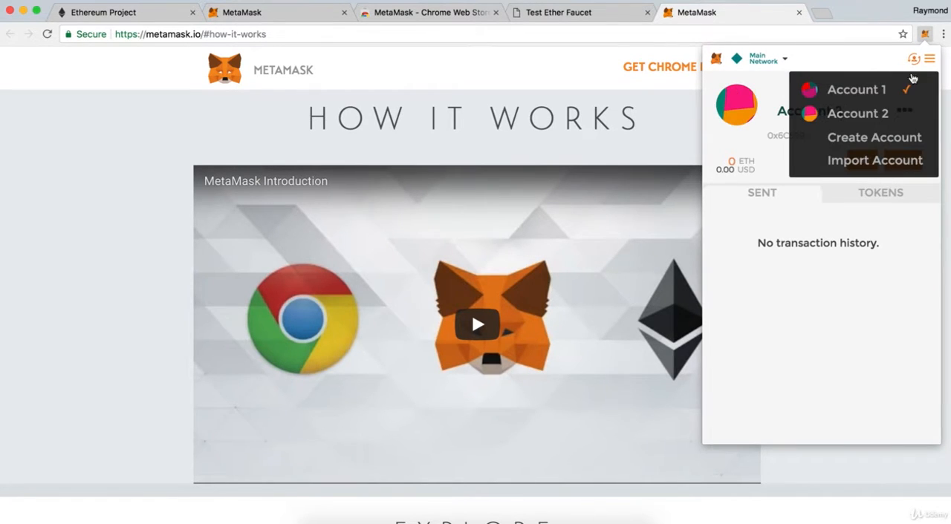
{"action": "left_click", "coordinate": [904, 140]}
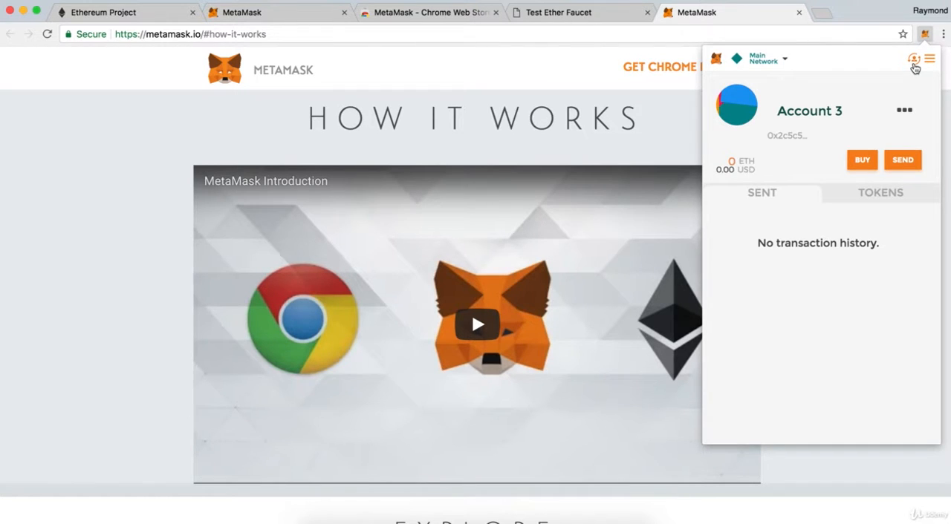
{"action": "left_click", "coordinate": [915, 64]}
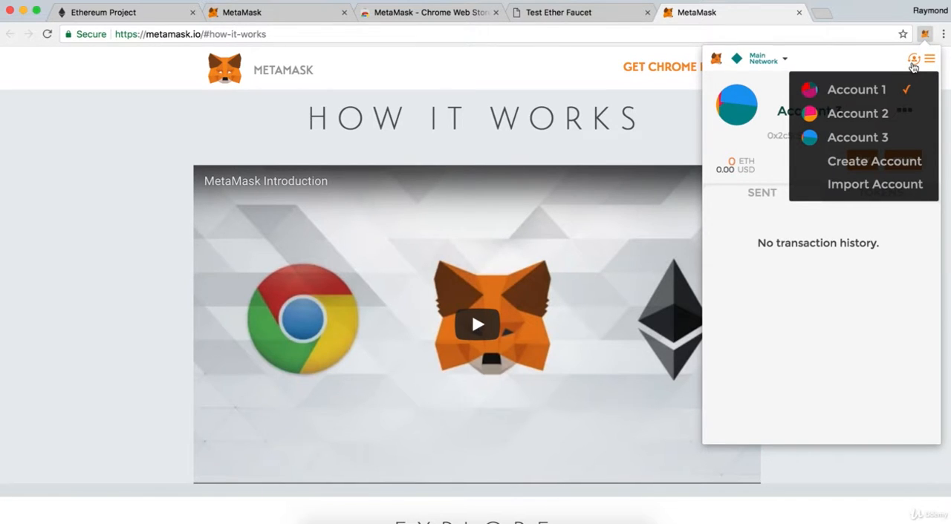
{"action": "left_click", "coordinate": [914, 63]}
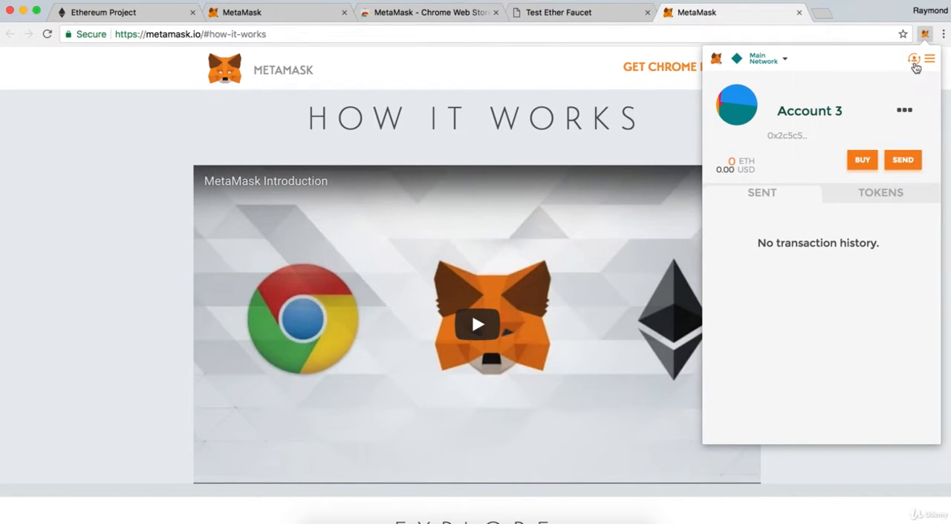
Switch MetaMask to the Ropsten Test Network and check the network selection.
{"action": "left_click", "coordinate": [787, 64]}
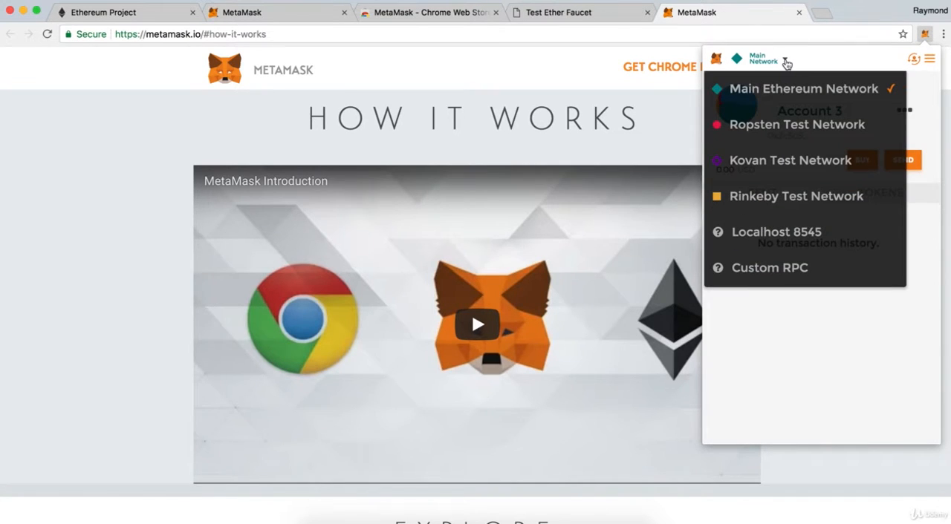
{"action": "left_click", "coordinate": [791, 128]}
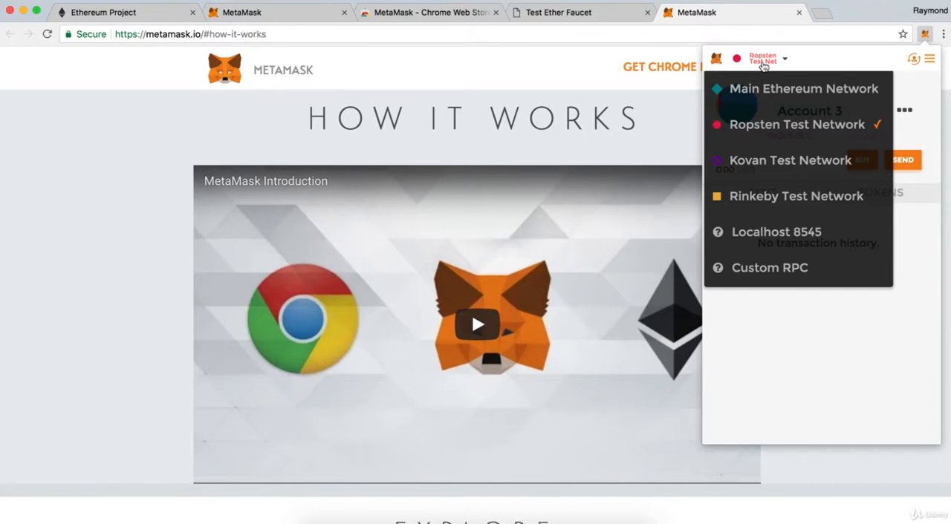
{"action": "left_click", "coordinate": [763, 65]}
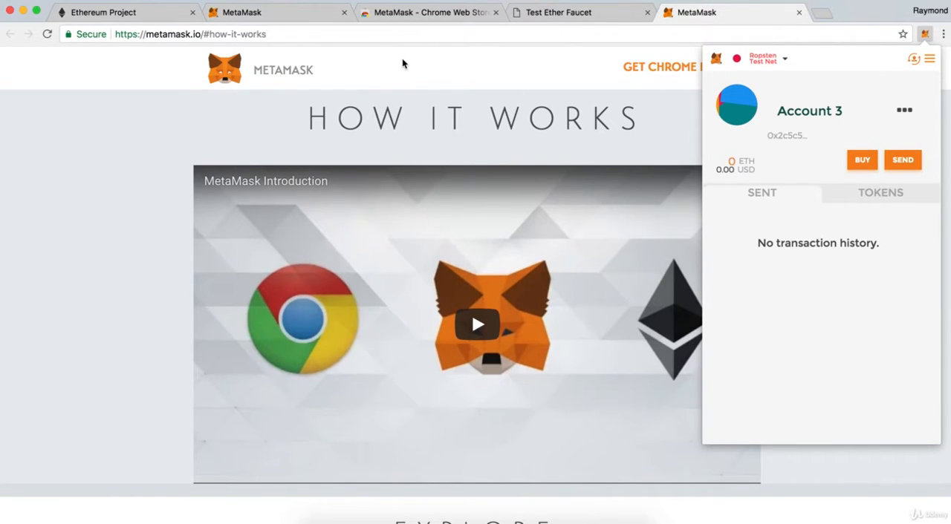
Reload the Test Ether Faucet page and request 1 ether from the faucet several times for Account 3.
{"action": "left_click", "coordinate": [538, 18]}
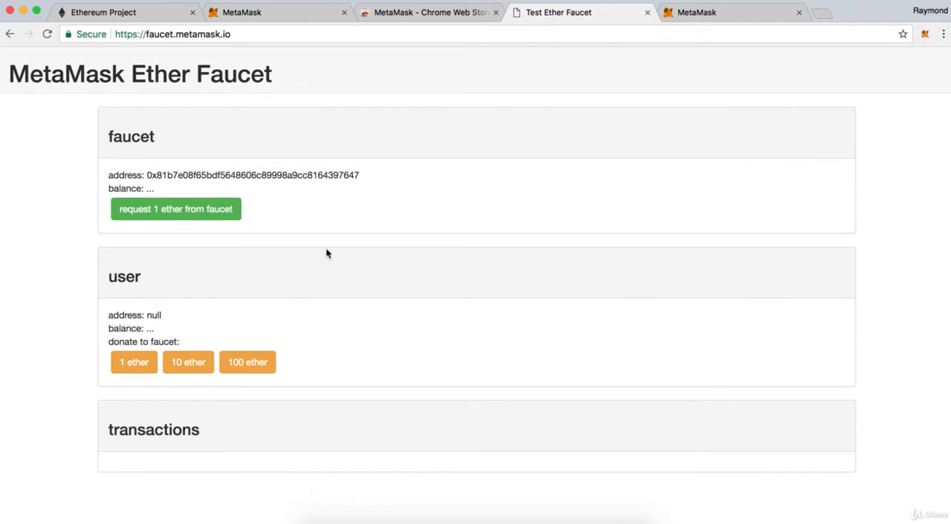
{"action": "key", "text": "super+r"}
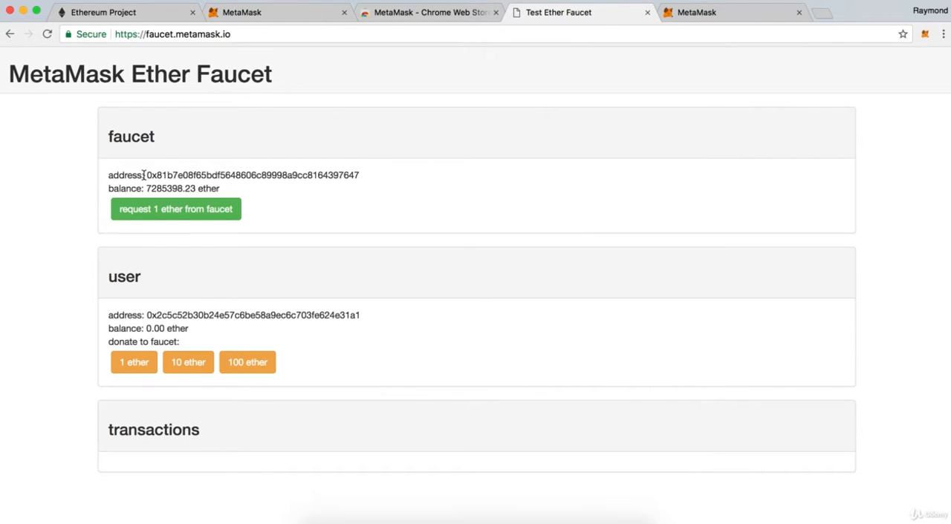
{"action": "left_click", "coordinate": [185, 218]}
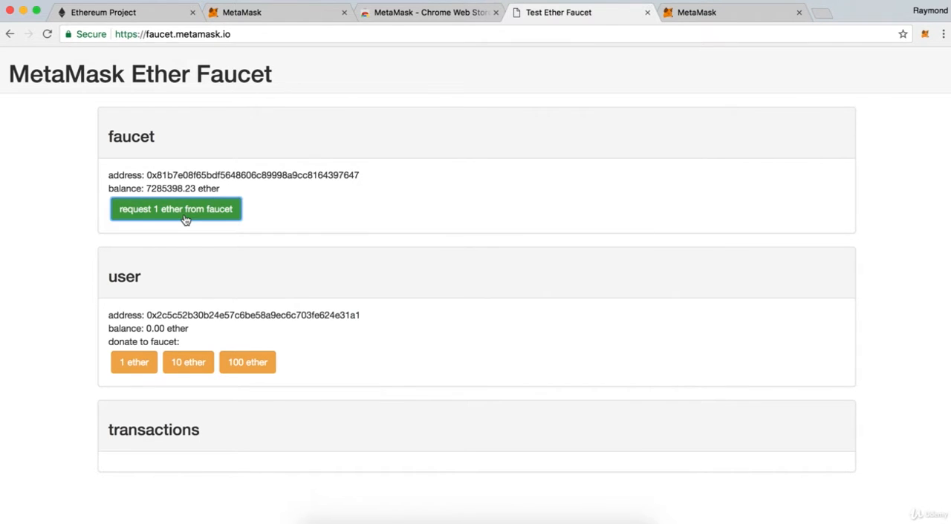
{"action": "left_click", "coordinate": [185, 219]}
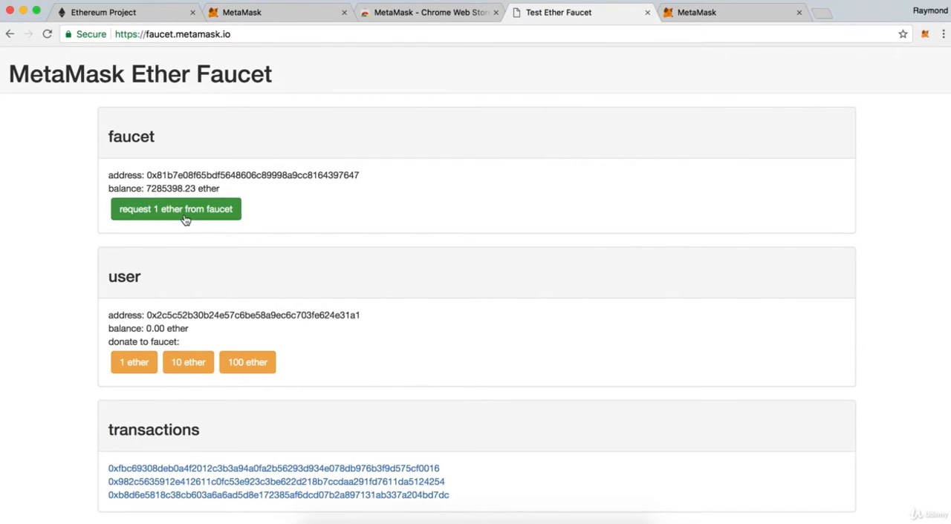
{"action": "left_click", "coordinate": [185, 220]}
{"action": "left_click", "coordinate": [185, 220]}
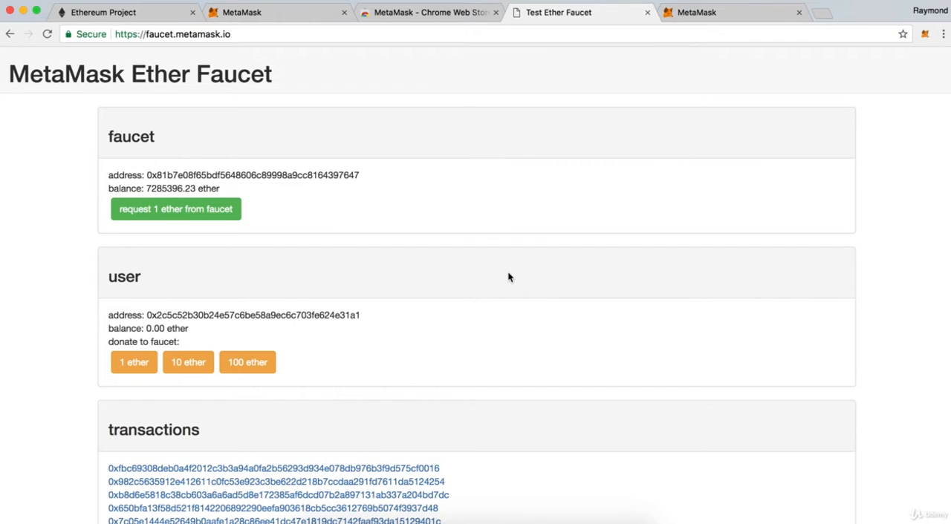
Switch MetaMask to Account 2 and request 1 ether from the faucet three times.
{"action": "left_click", "coordinate": [924, 35]}
{"action": "left_click", "coordinate": [917, 62]}
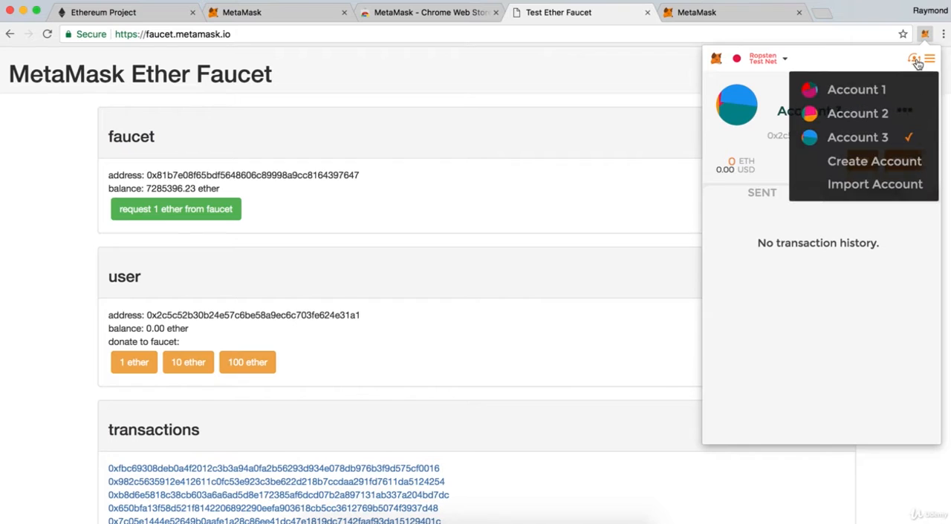
{"action": "left_click", "coordinate": [868, 114]}
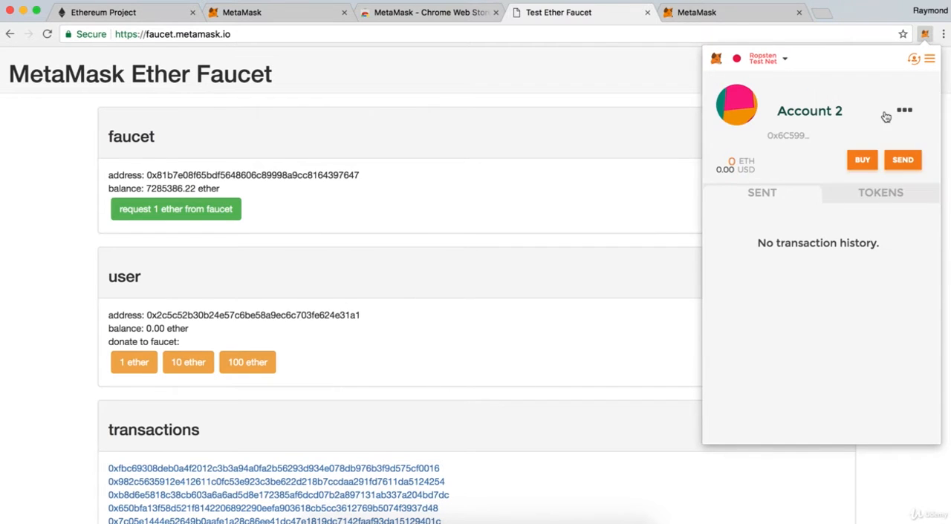
{"action": "left_click", "coordinate": [217, 213]}
{"action": "left_click", "coordinate": [216, 213]}
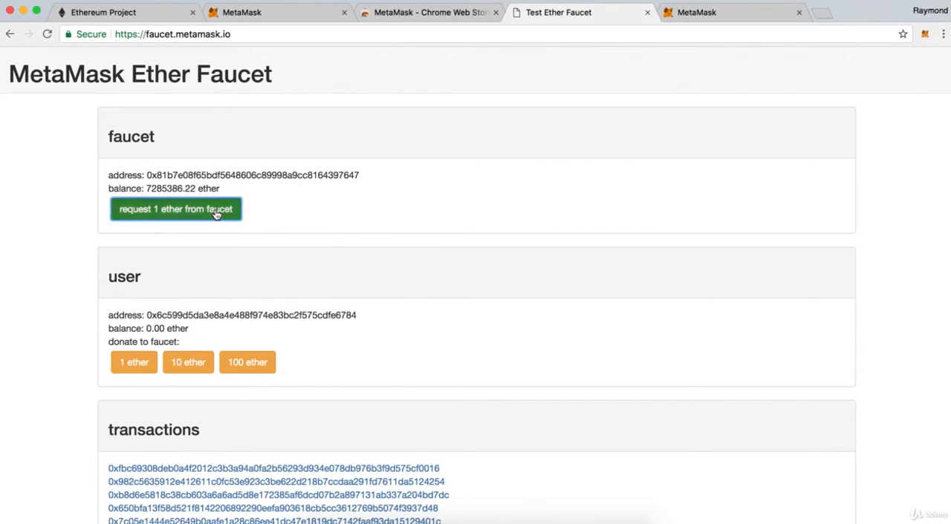
{"action": "left_click", "coordinate": [216, 213]}
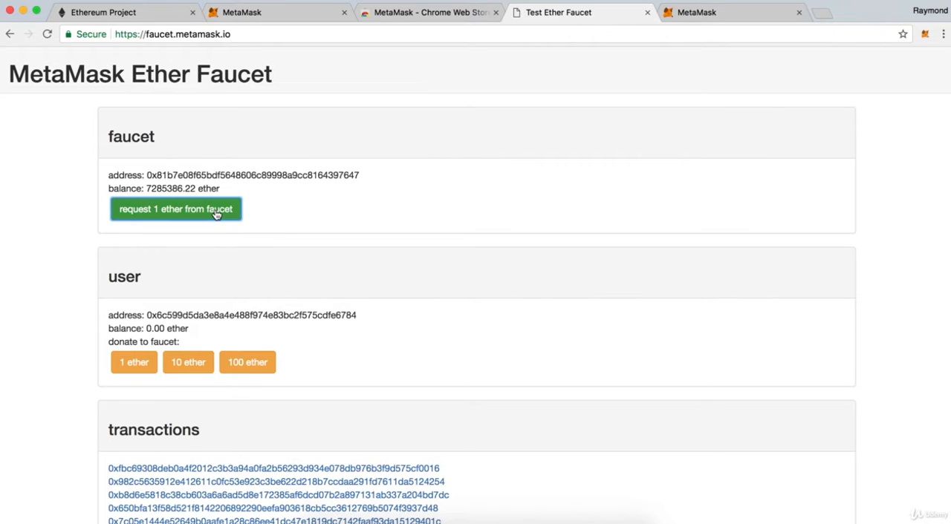
Switch MetaMask to Account 1 and request 1 ether from the faucet.
{"action": "left_click", "coordinate": [924, 35]}
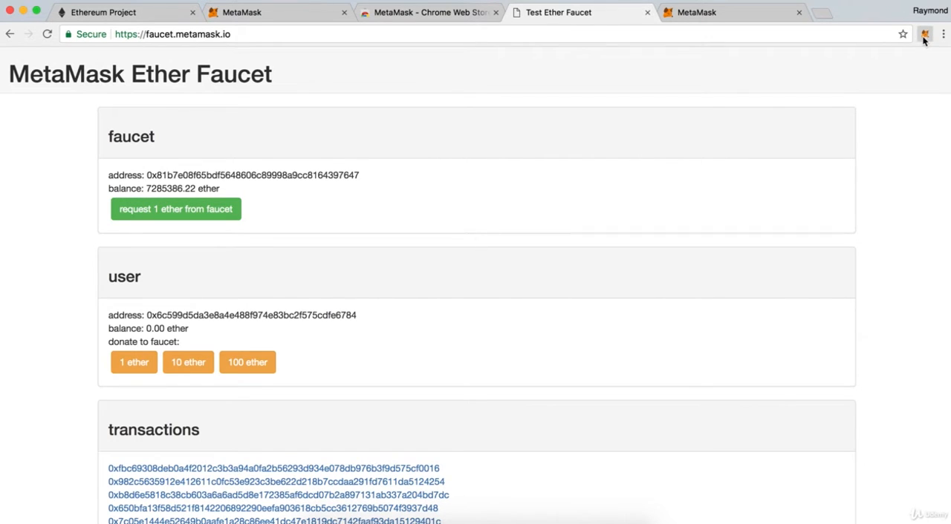
{"action": "left_click", "coordinate": [919, 59]}
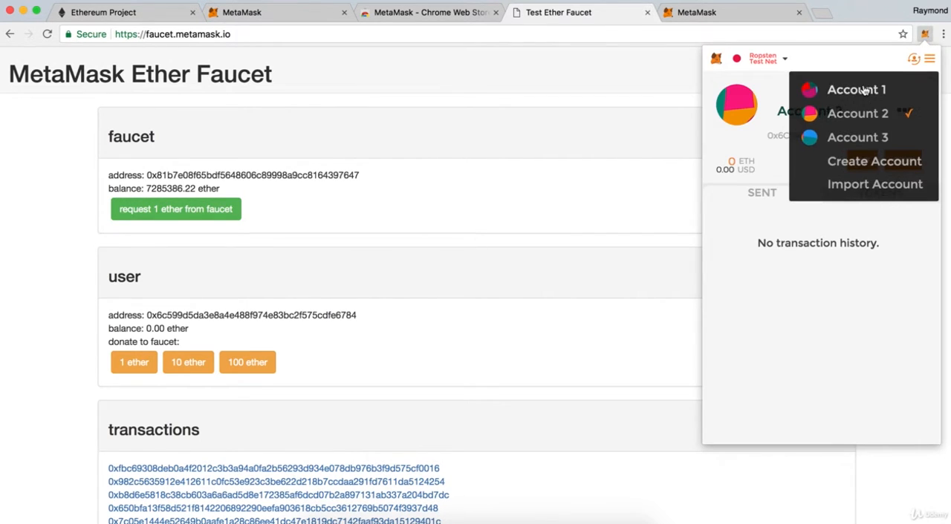
{"action": "left_click", "coordinate": [857, 89]}
{"action": "left_click", "coordinate": [214, 210]}
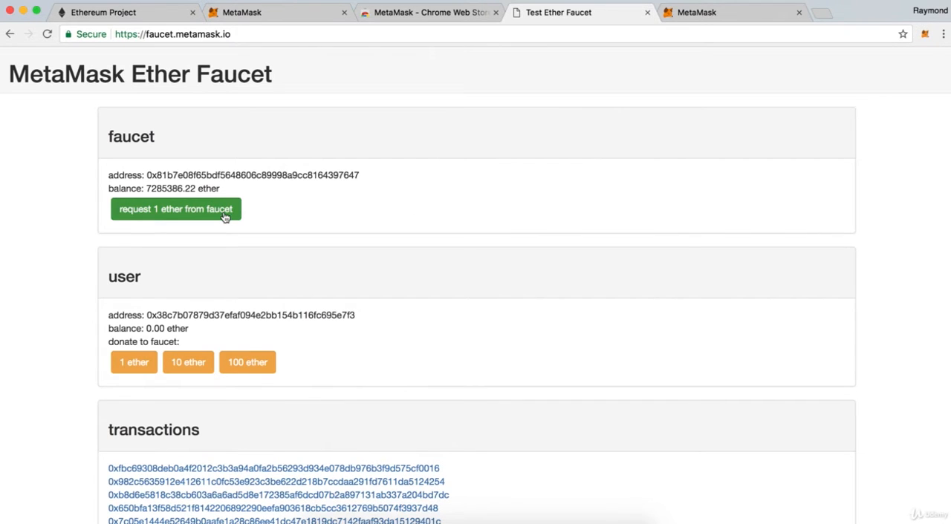
Request 1 ether from the faucet two more times for Account 1.
{"action": "left_click", "coordinate": [225, 216]}
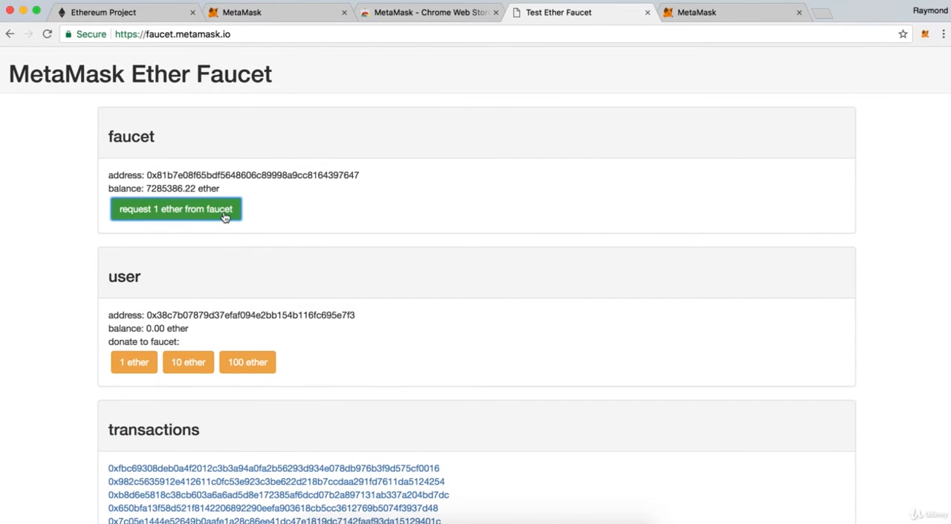
{"action": "left_click", "coordinate": [225, 217]}
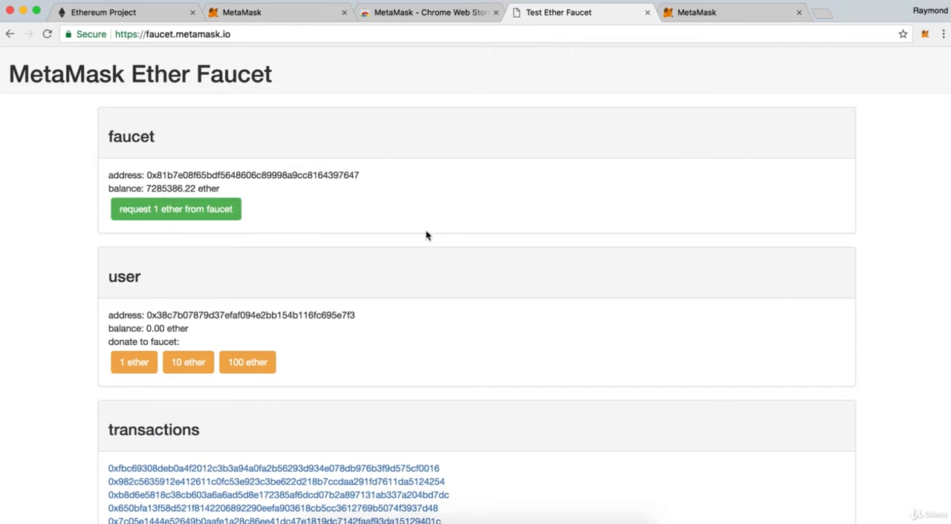
Check the MetaMask balances by switching from Account 1 to Account 3, Account 2 and back to Account 1.
{"action": "left_click", "coordinate": [925, 35]}
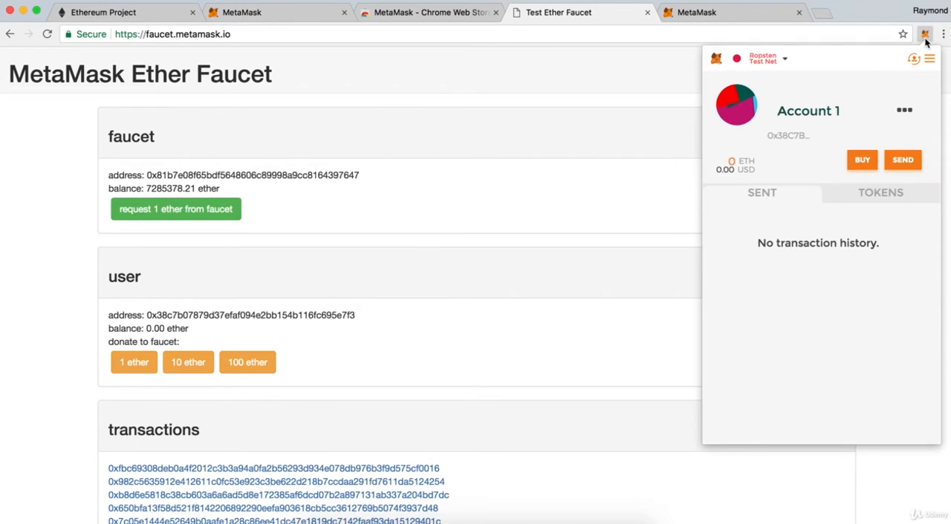
{"action": "left_click", "coordinate": [915, 61]}
{"action": "left_click", "coordinate": [884, 135]}
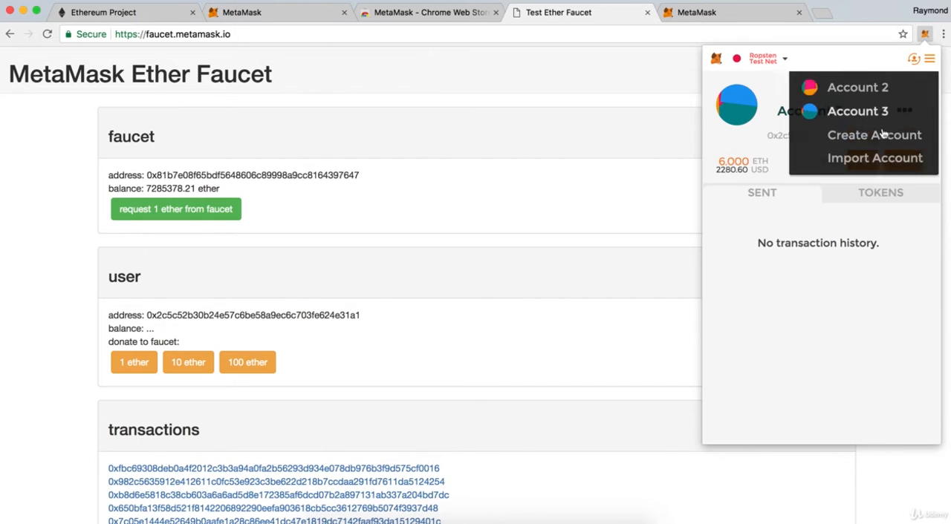
{"action": "left_click", "coordinate": [914, 61]}
{"action": "left_click", "coordinate": [896, 114]}
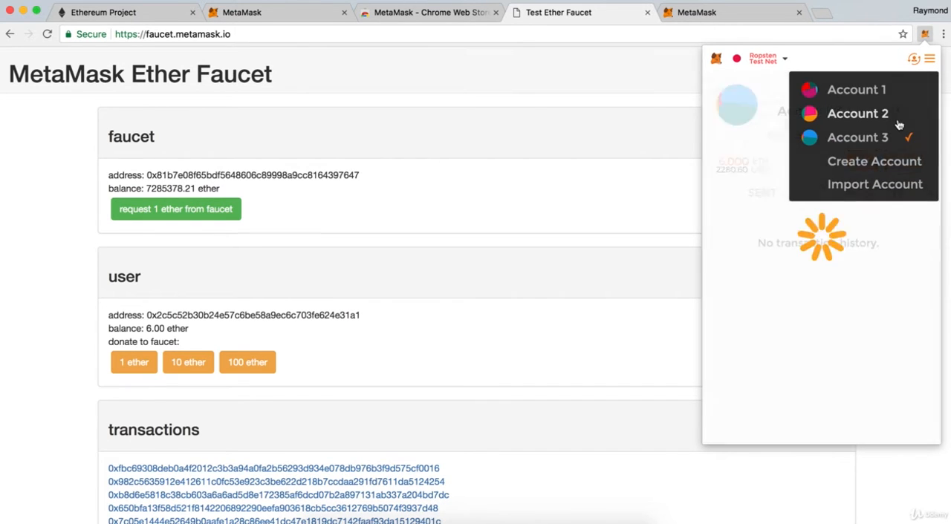
{"action": "left_click", "coordinate": [916, 62]}
{"action": "left_click", "coordinate": [908, 92]}
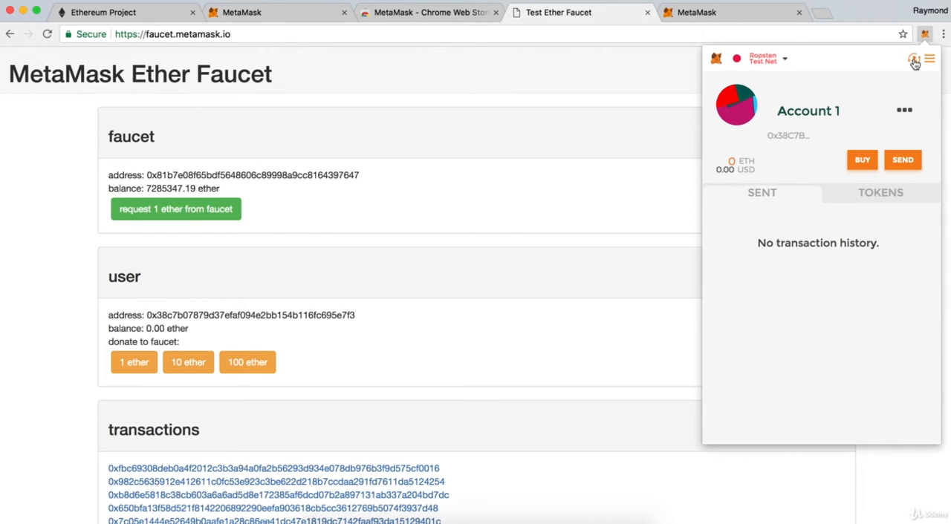
Recheck the updated ether balances of Account 3 and Account 2 in MetaMask, ending on Account 1.
{"action": "left_click", "coordinate": [914, 60]}
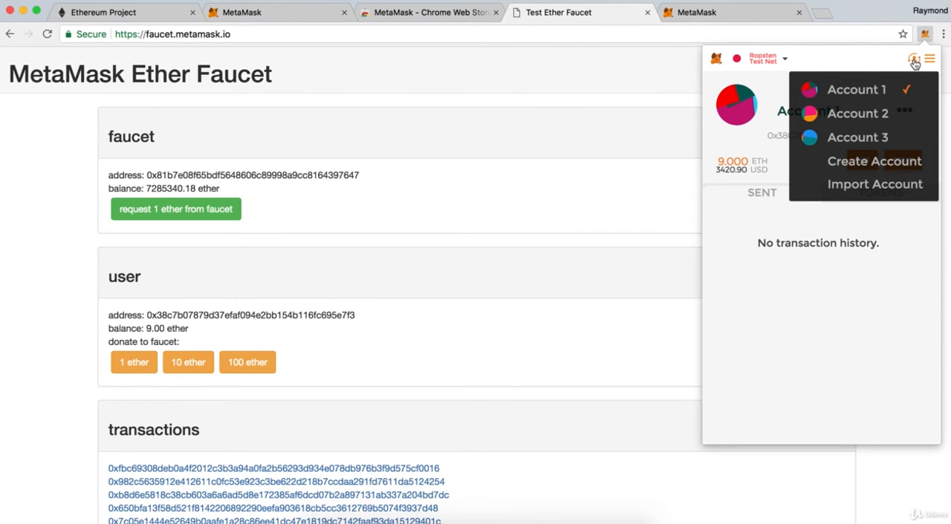
{"action": "left_click", "coordinate": [895, 139]}
{"action": "left_click", "coordinate": [914, 62]}
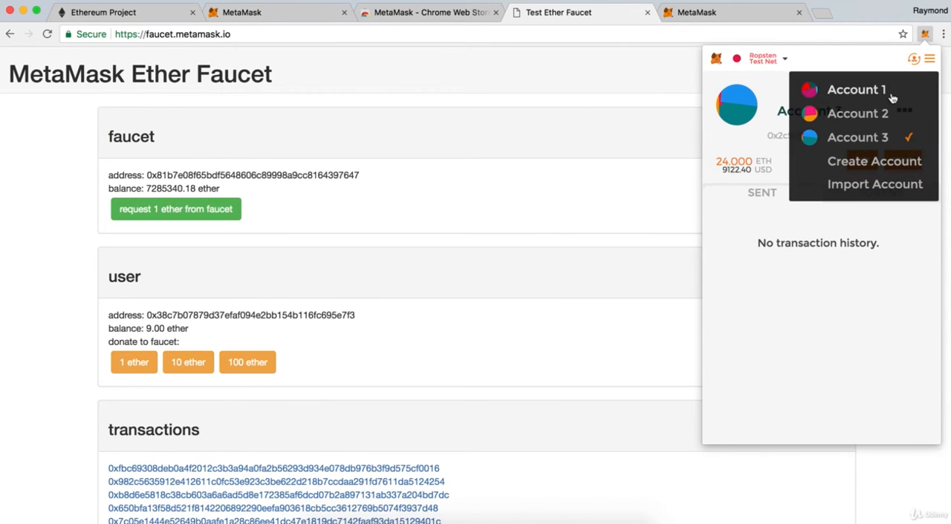
{"action": "left_click", "coordinate": [886, 114]}
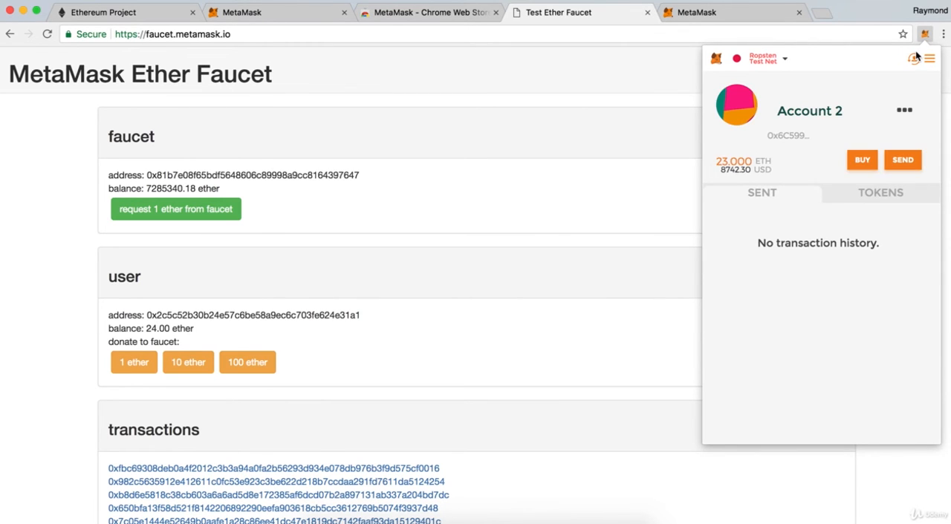
{"action": "left_click", "coordinate": [914, 58]}
{"action": "left_click", "coordinate": [863, 90]}
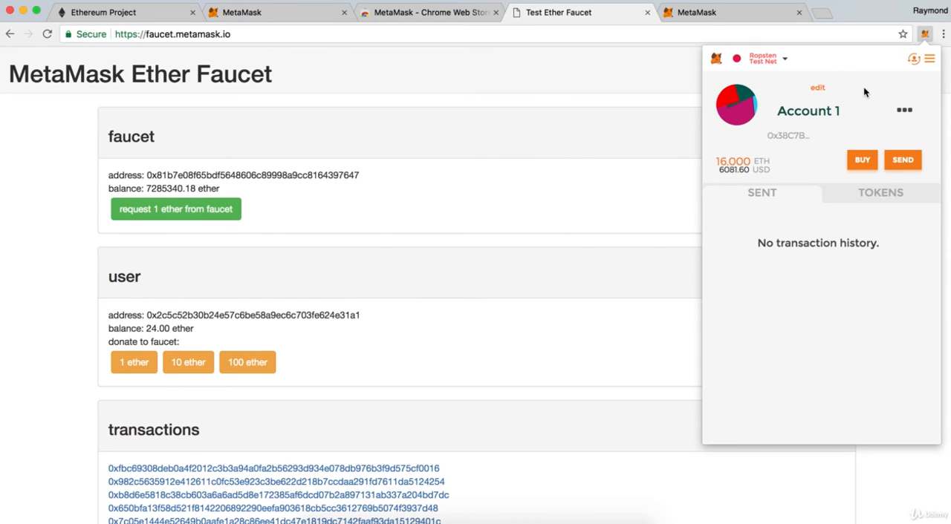